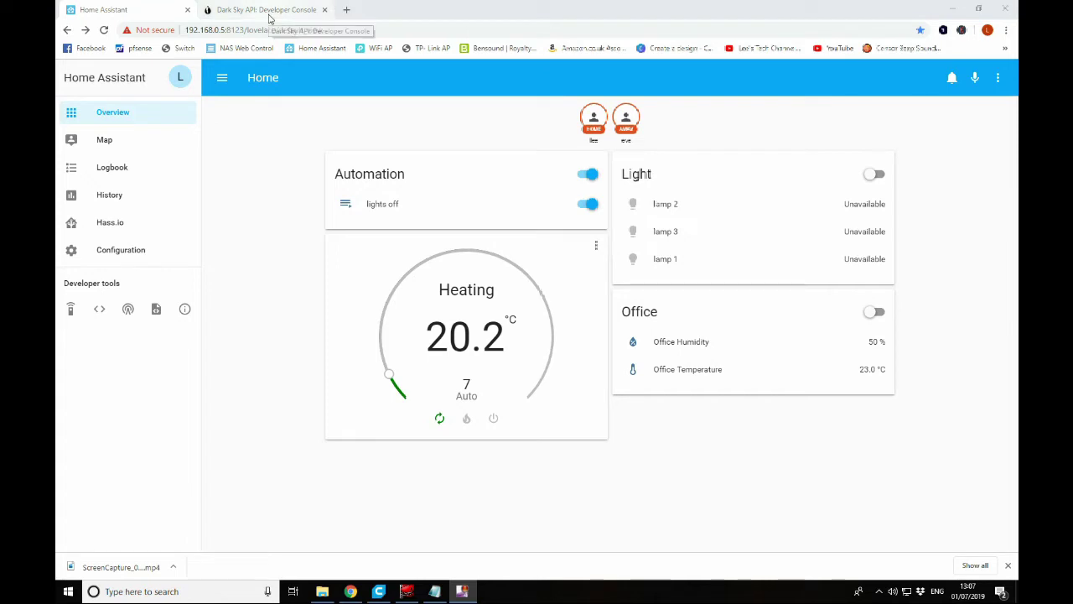
Search Google for "HASSIO Dark Sky" in a new browser tab.
click(339, 10)
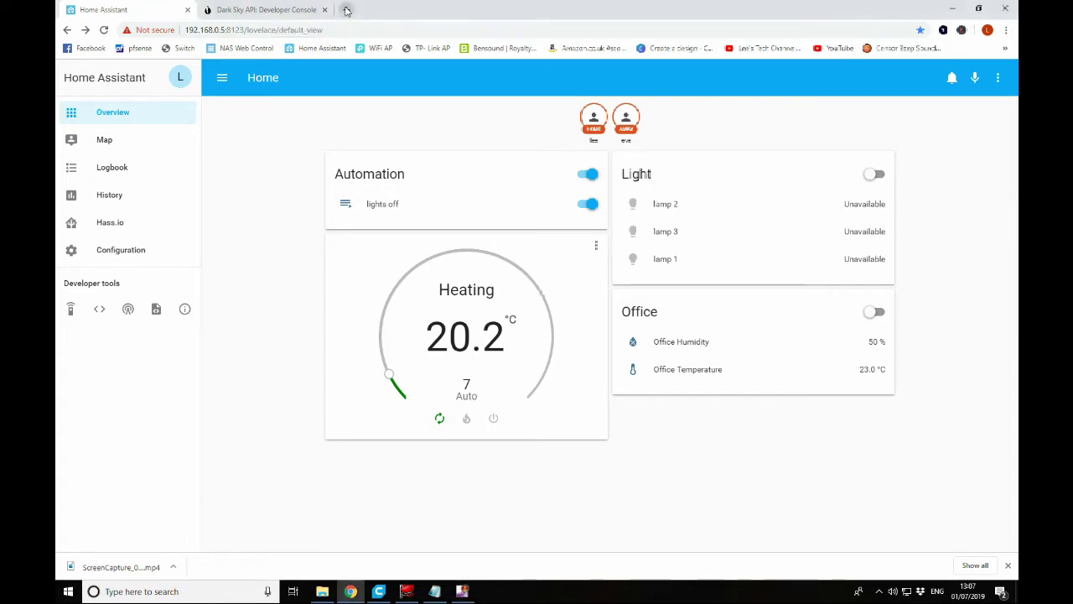
click(346, 10)
text(h)
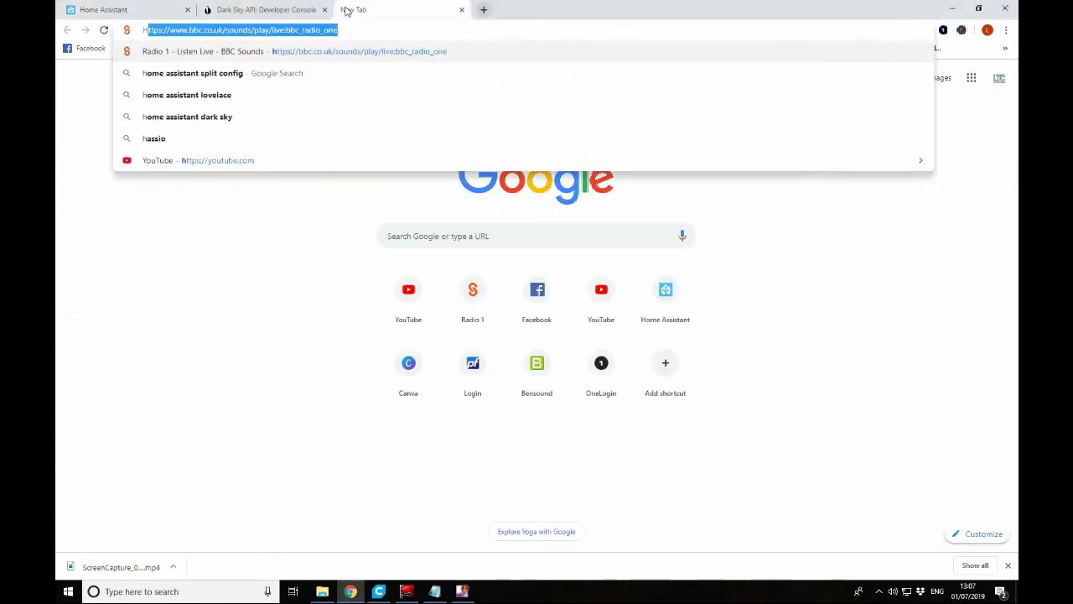
text(a)
key(BackSpace)
key(BackSpace)
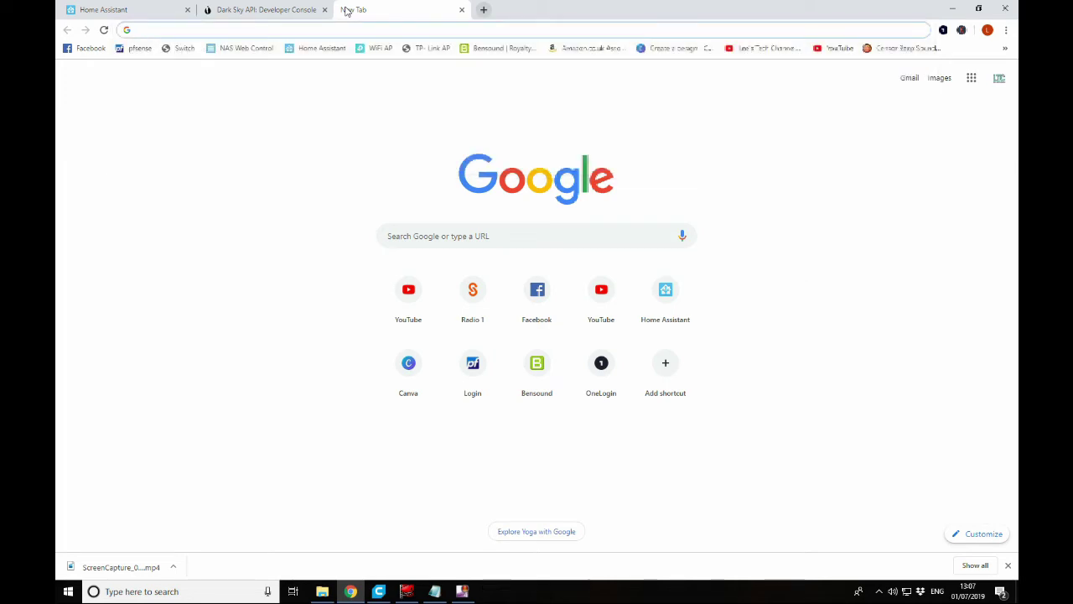
text(HASSIO)
key(BackSpace)
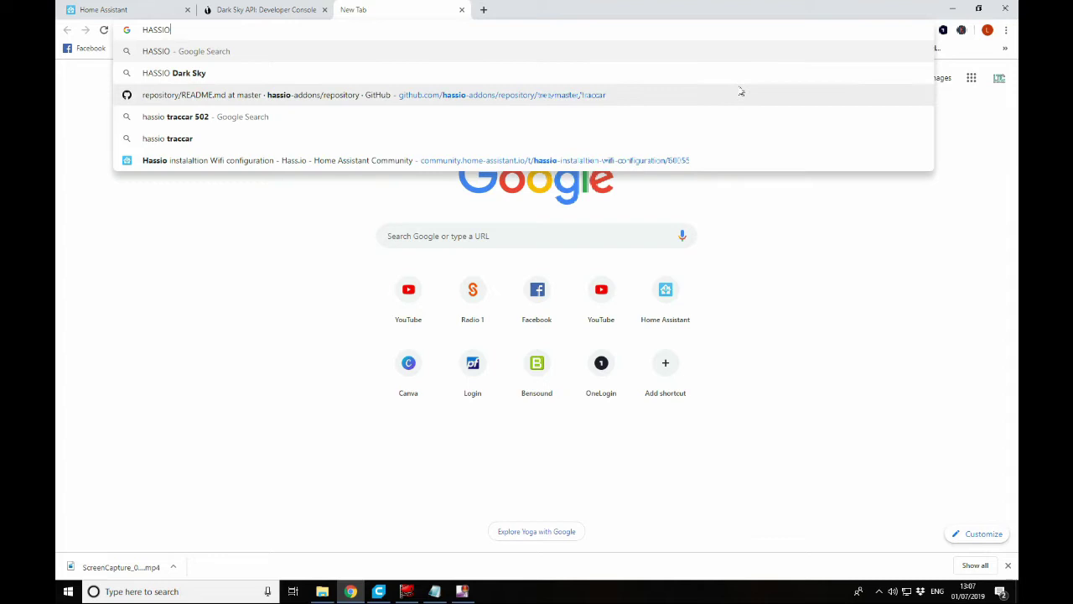
key(Down)
key(Return)
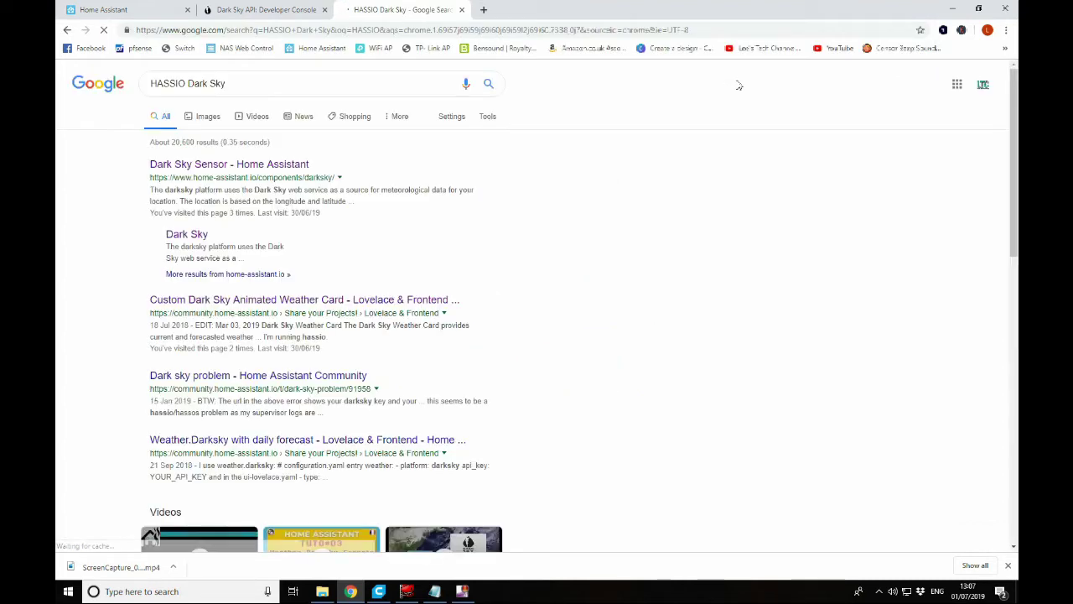
Open the Dark Sky Sensor - Home Assistant documentation result and scroll through it.
click(205, 165)
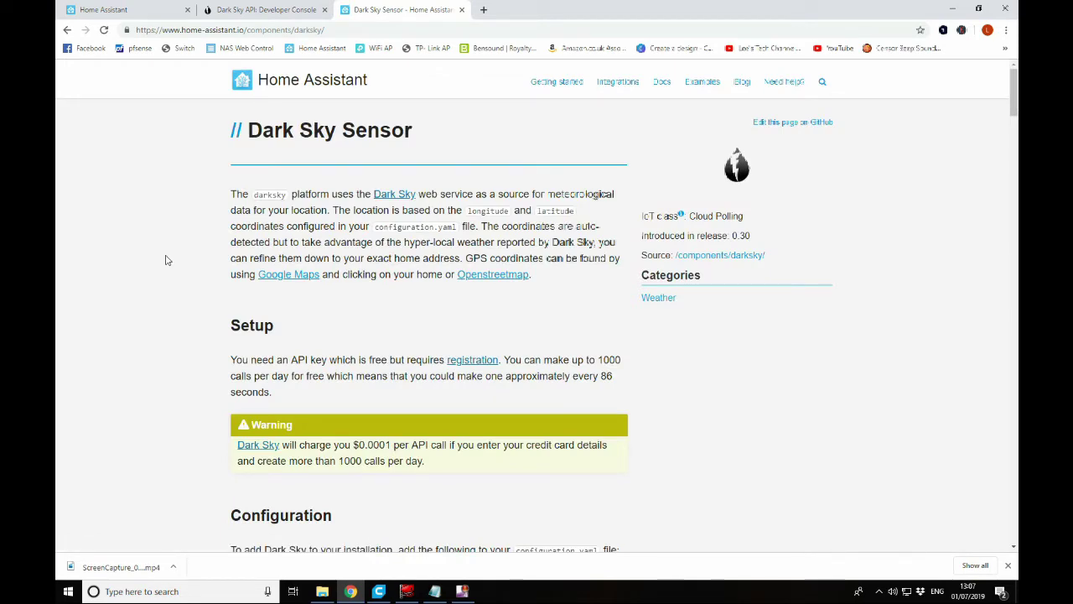
scroll(166, 260, down, 18)
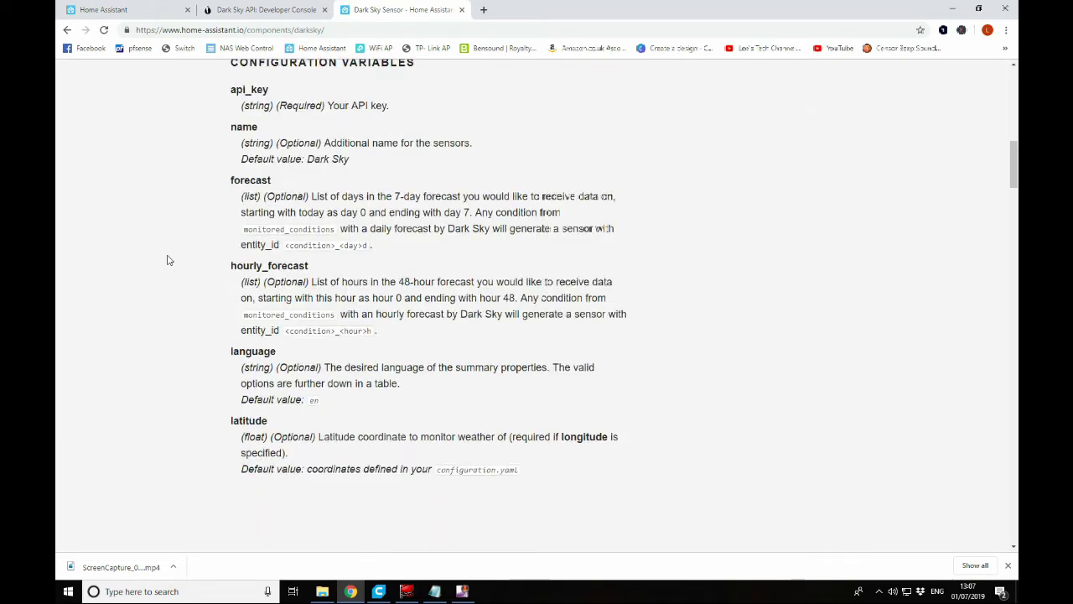
scroll(166, 260, down, 5)
scroll(166, 260, up, 20)
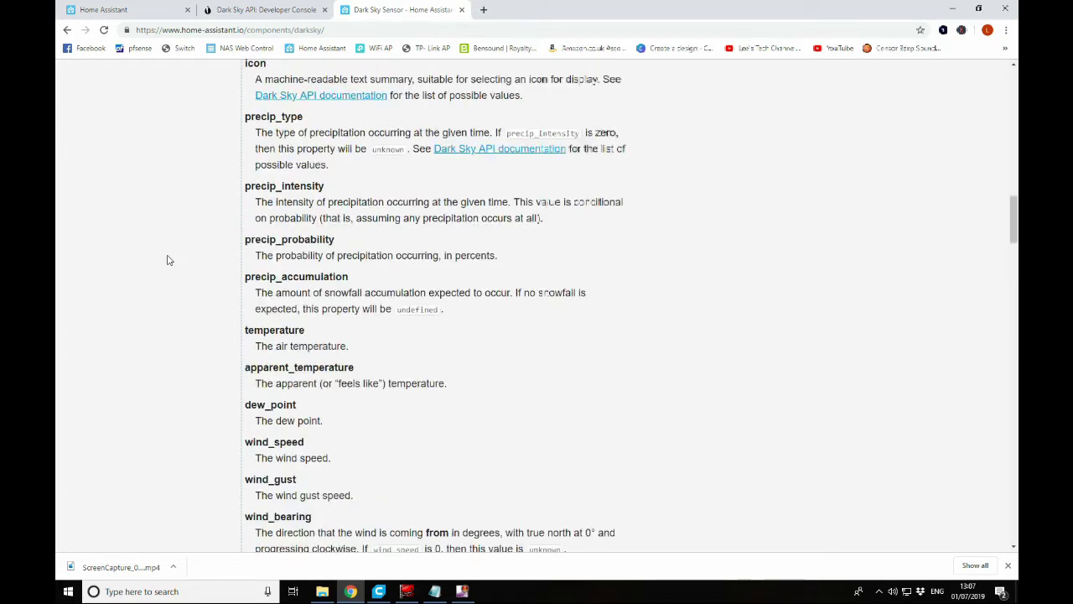
scroll(167, 260, up, 3)
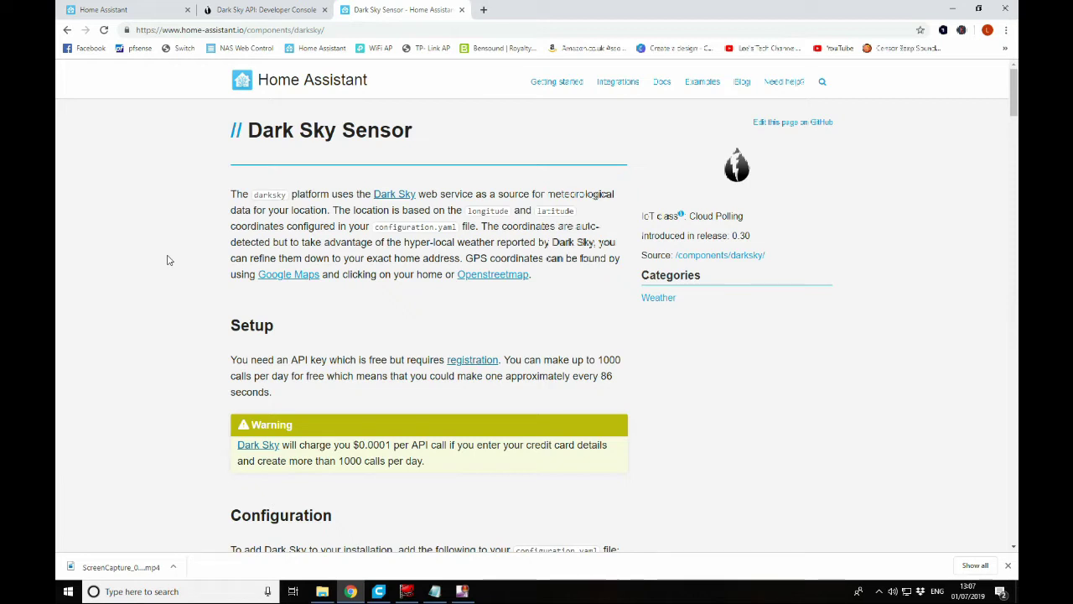
Select the secret API key in the Dark Sky developer console, then return to Home Assistant.
click(396, 194)
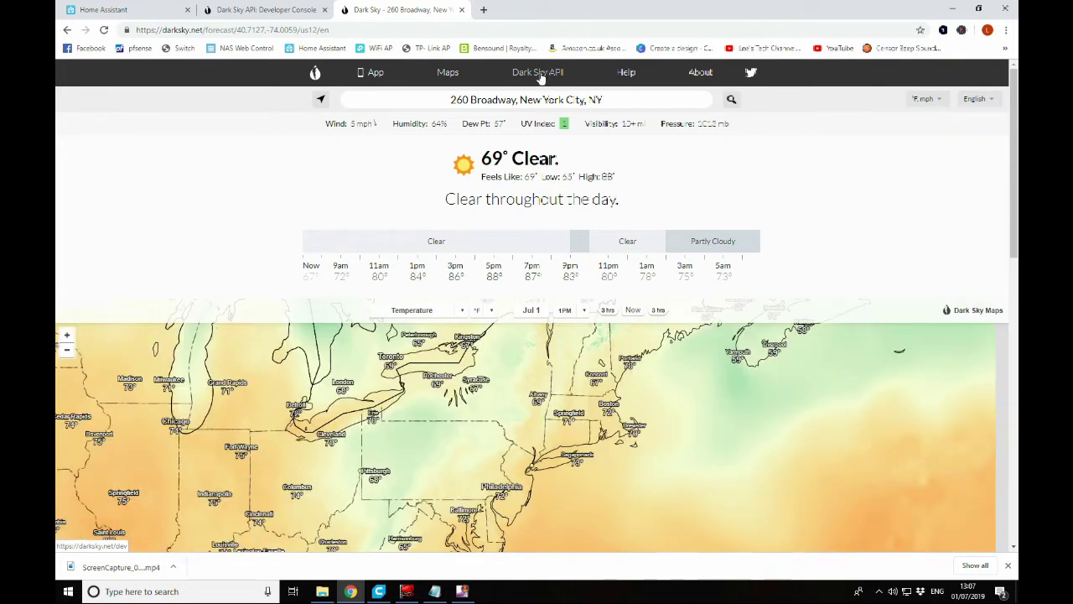
click(539, 73)
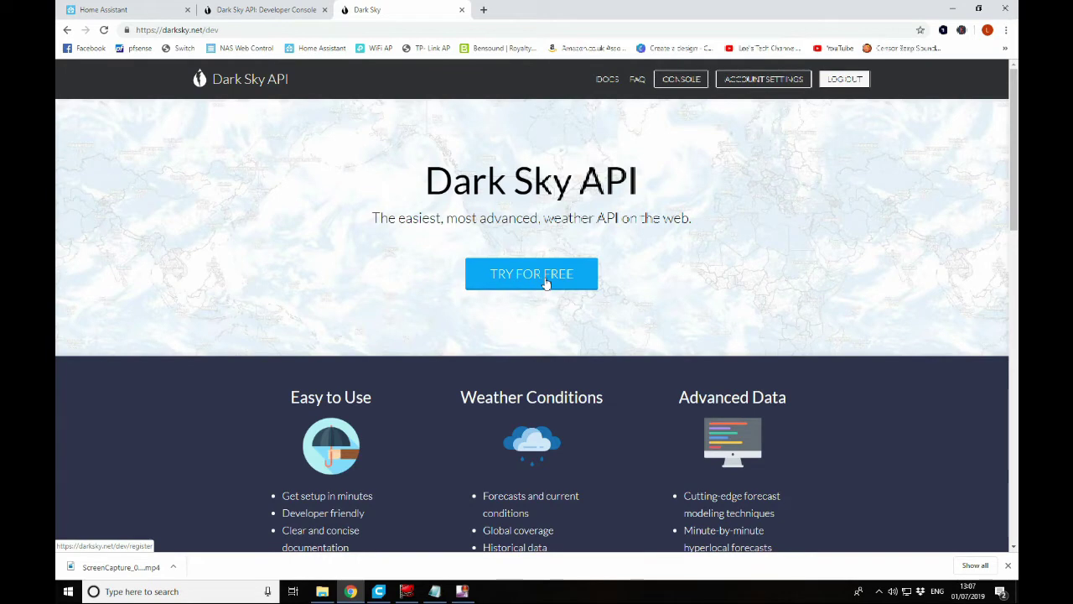
click(260, 12)
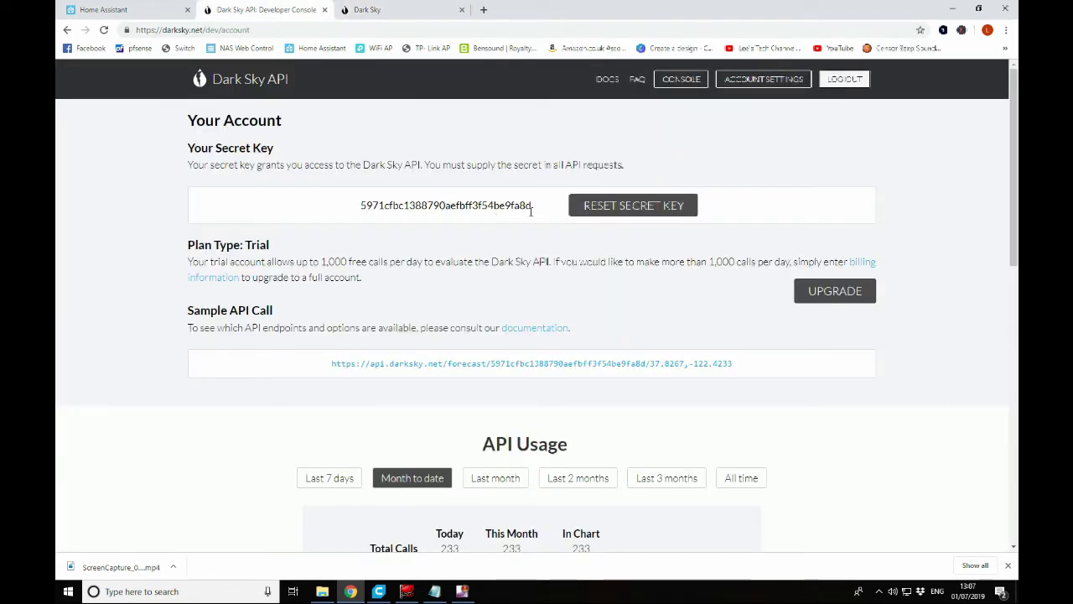
drag(530, 211, 359, 205)
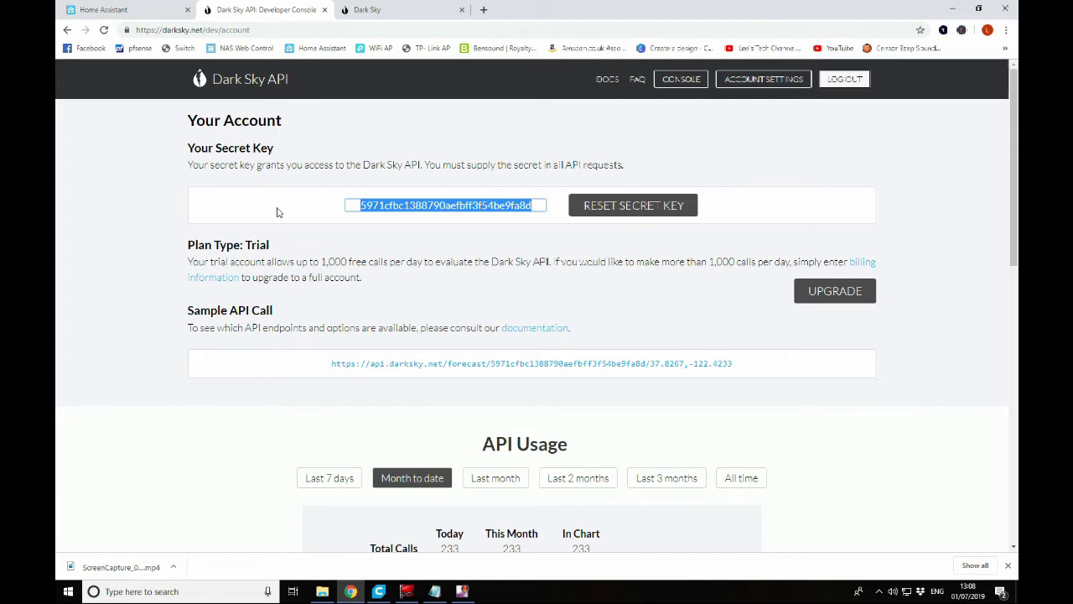
click(124, 9)
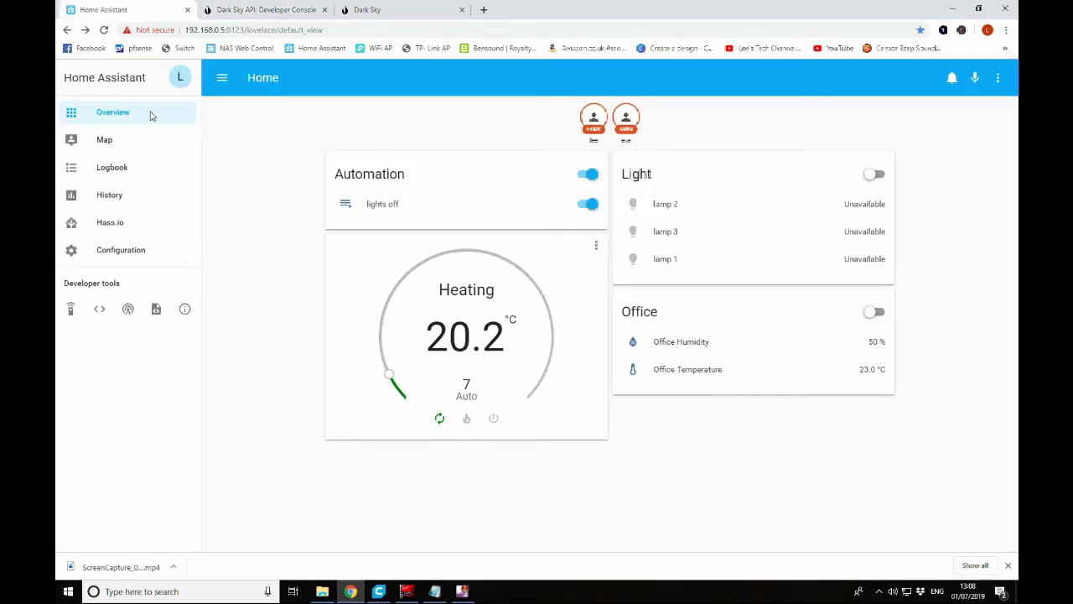
Open configuration.yaml from the HASSIO config folder with Edit with Notepad++.
click(322, 592)
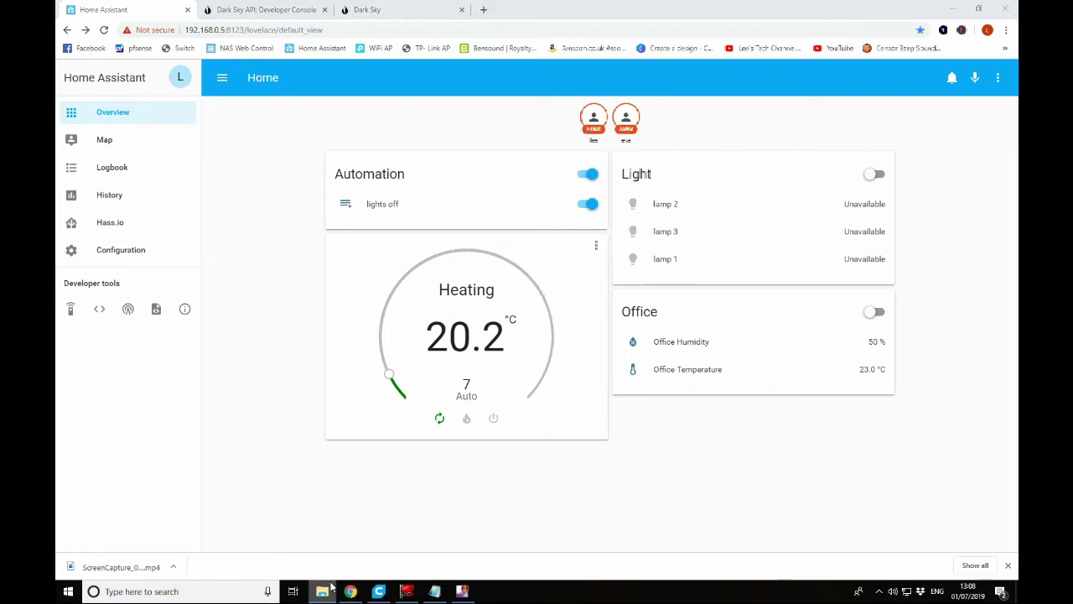
double_click(731, 140)
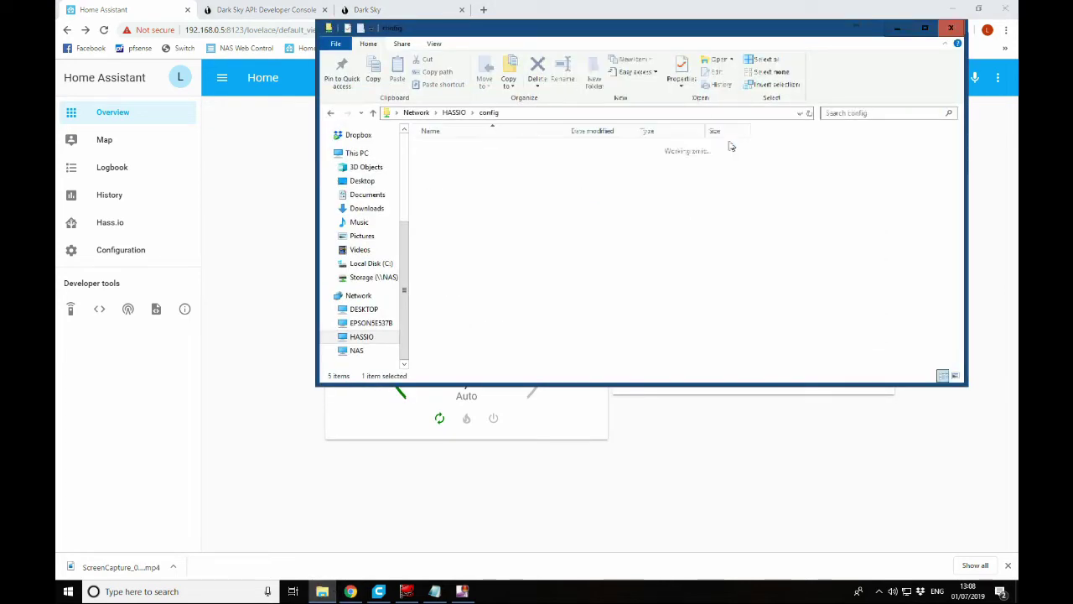
click(478, 219)
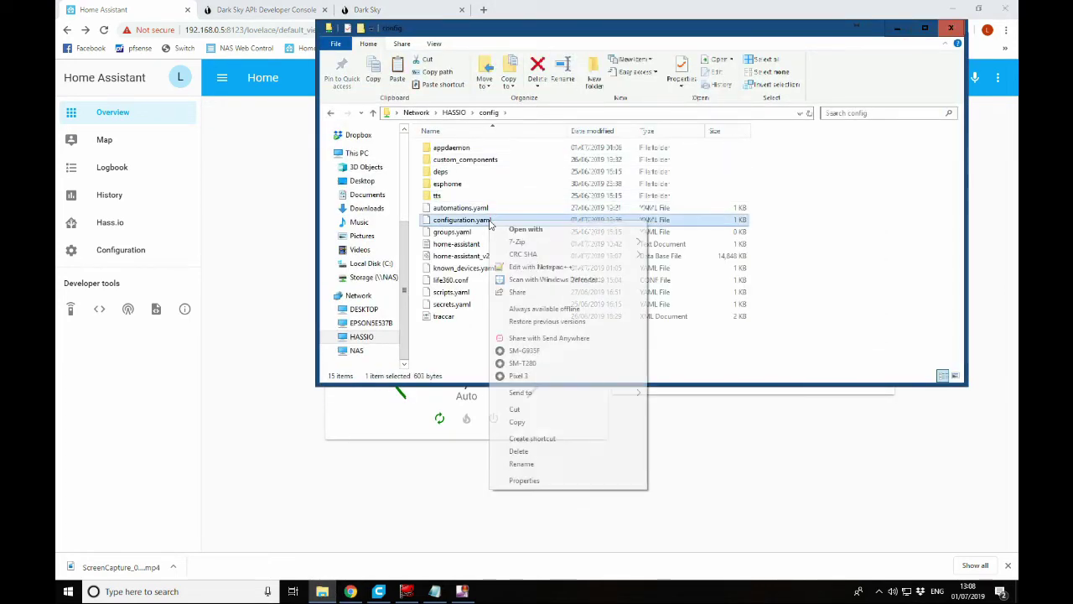
right_click(489, 221)
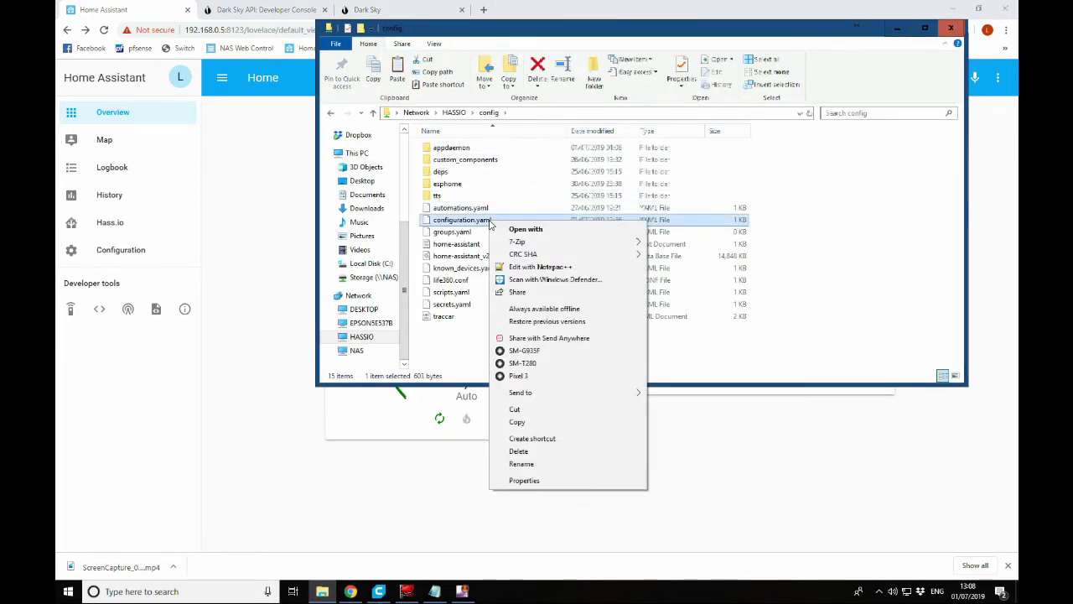
click(530, 268)
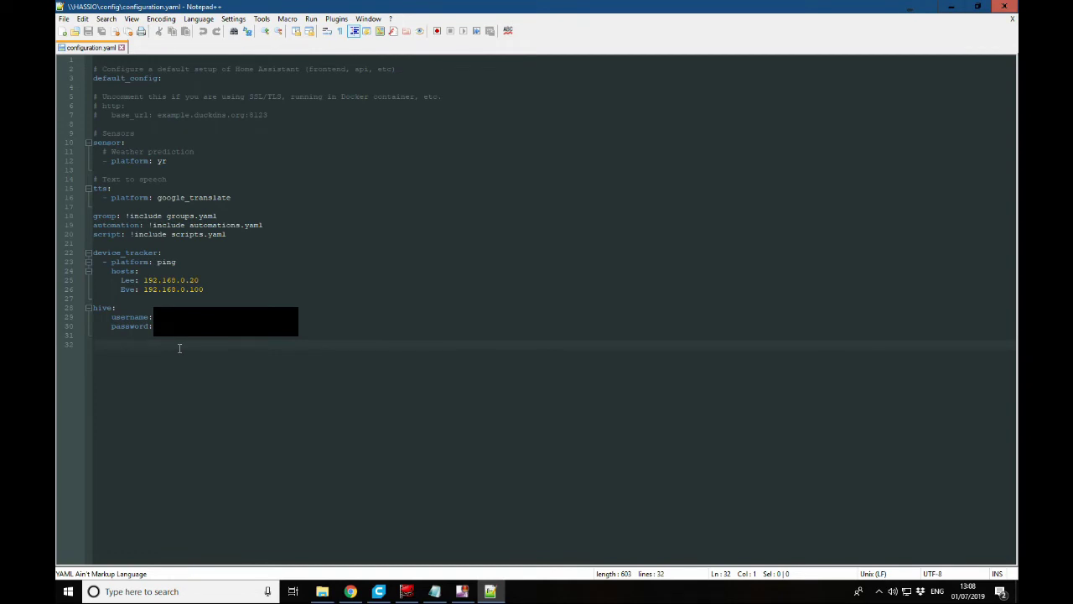
Add a weather: entry with platform: darksky and an api_key: line to configuration.yaml.
text(weather)
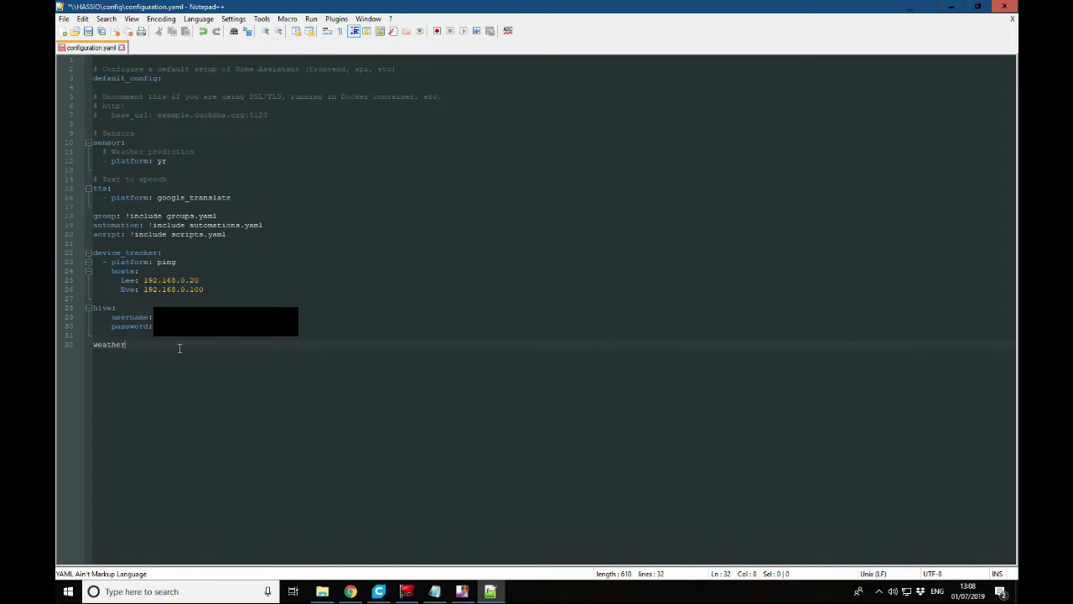
text(:)
key(Return)
text(- plat)
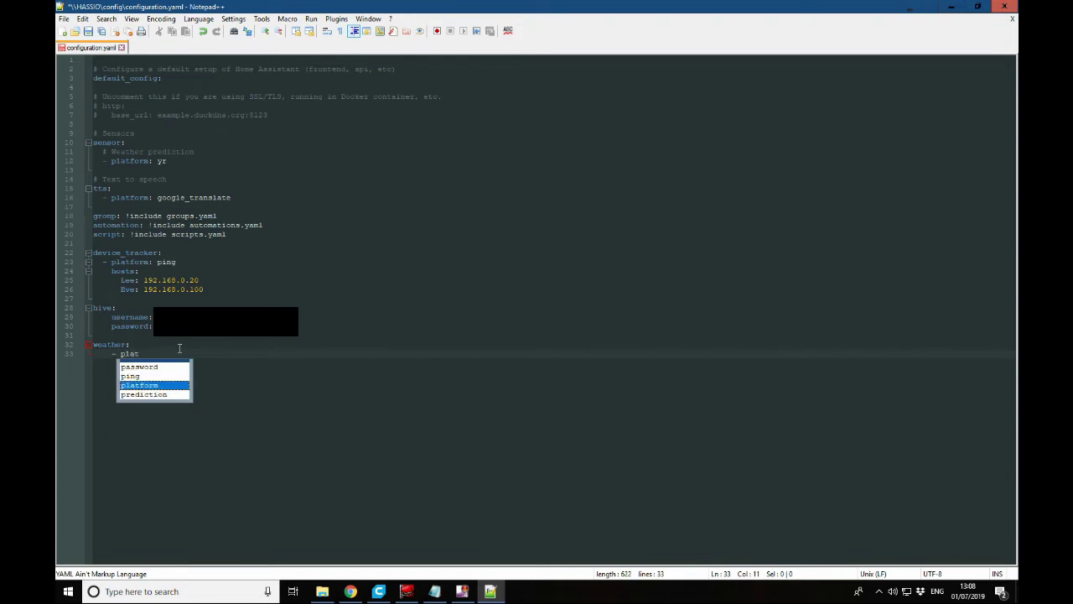
key(Return)
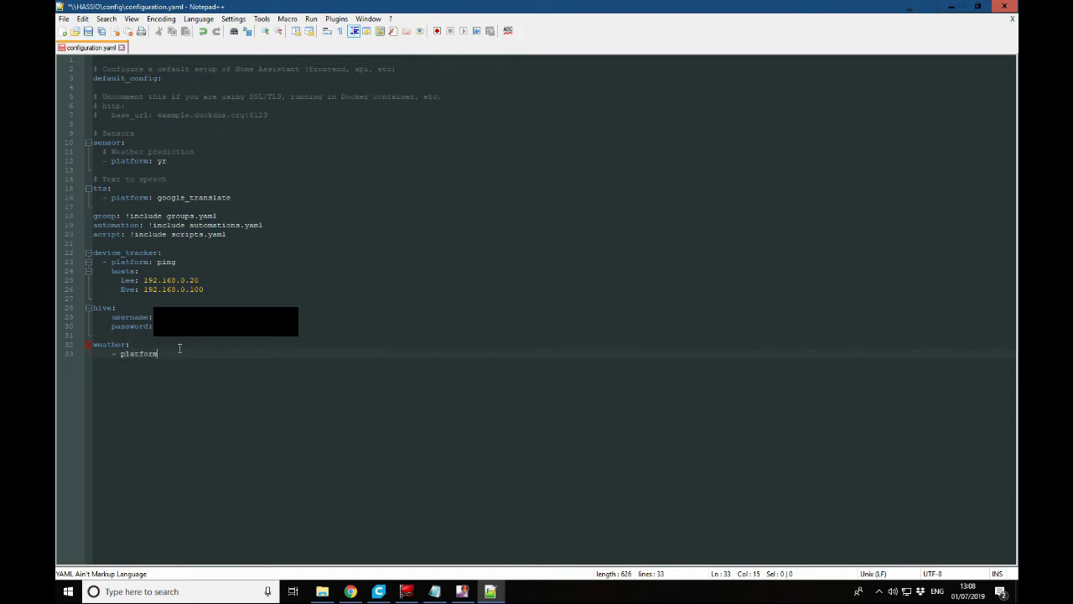
text(: darksky)
key(Return)
text(api)
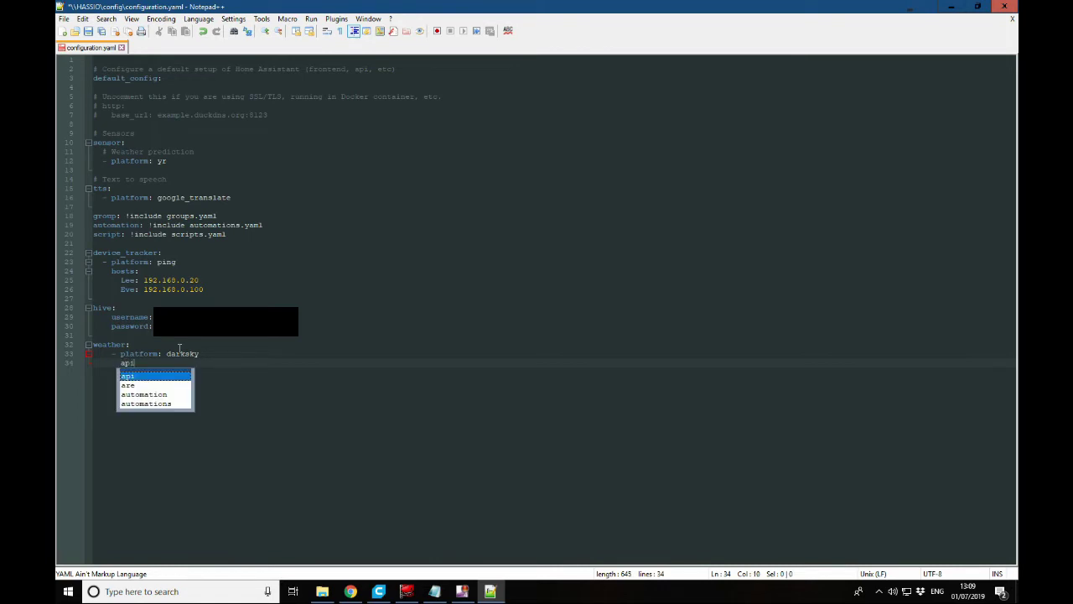
text(_key)
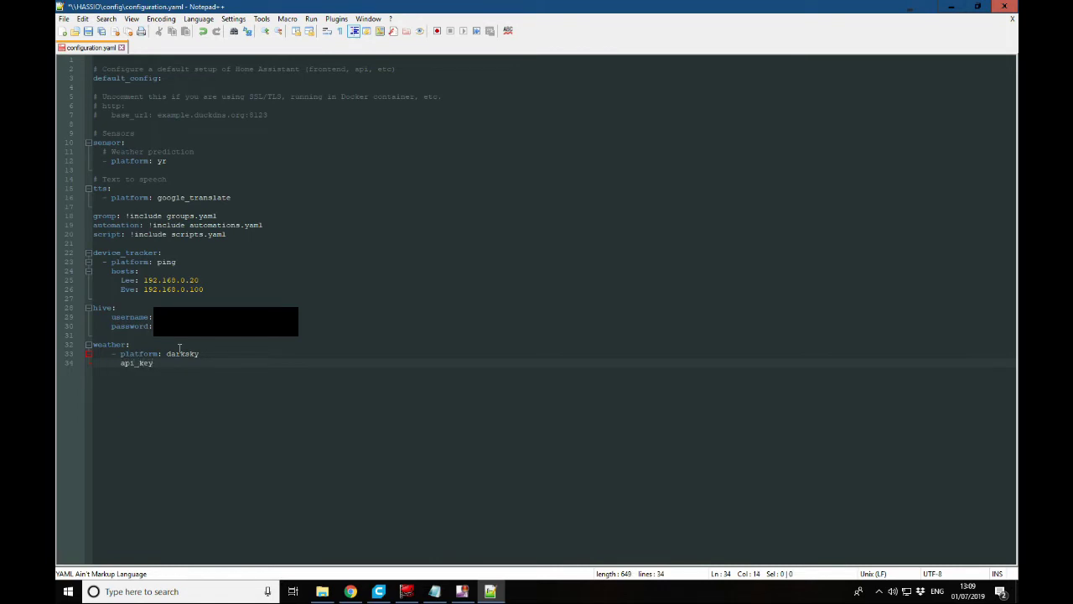
text(:)
Copy the Dark Sky secret key, paste it after api_key:, and save the file.
click(362, 590)
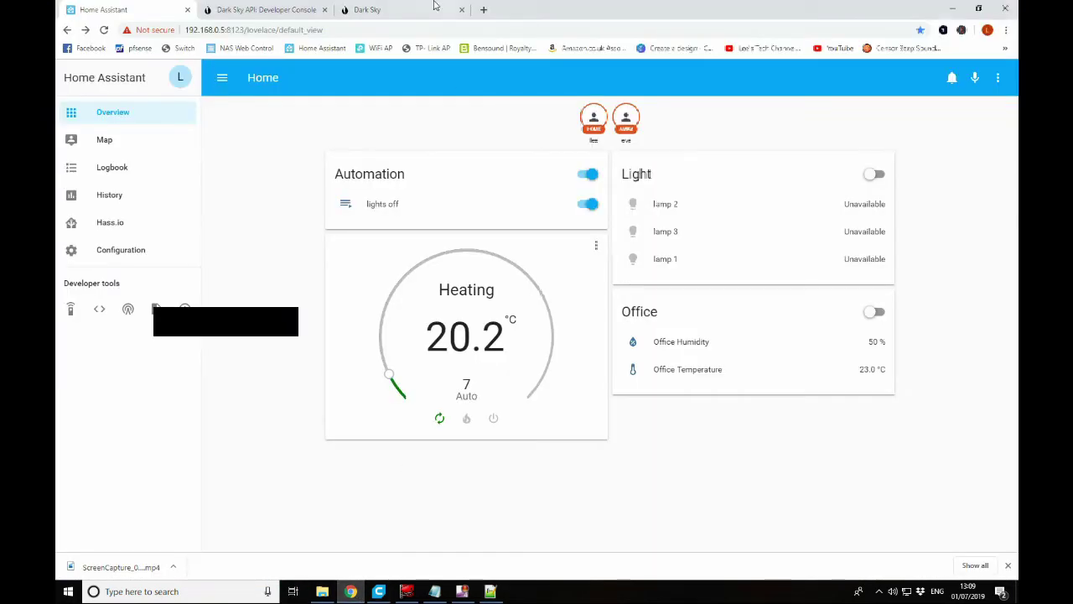
click(434, 6)
click(285, 9)
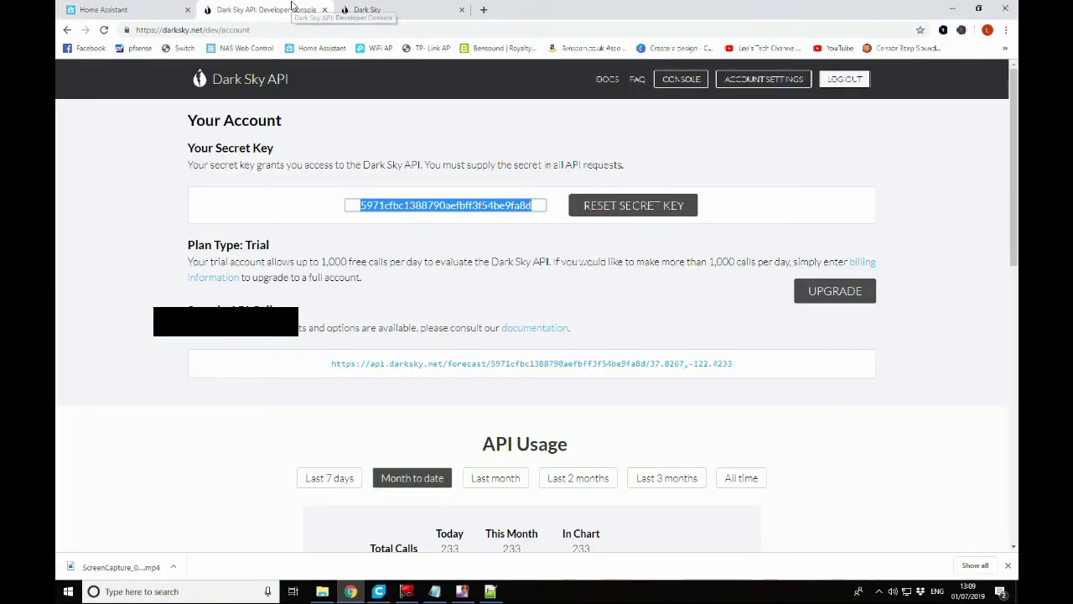
right_click(463, 203)
click(482, 215)
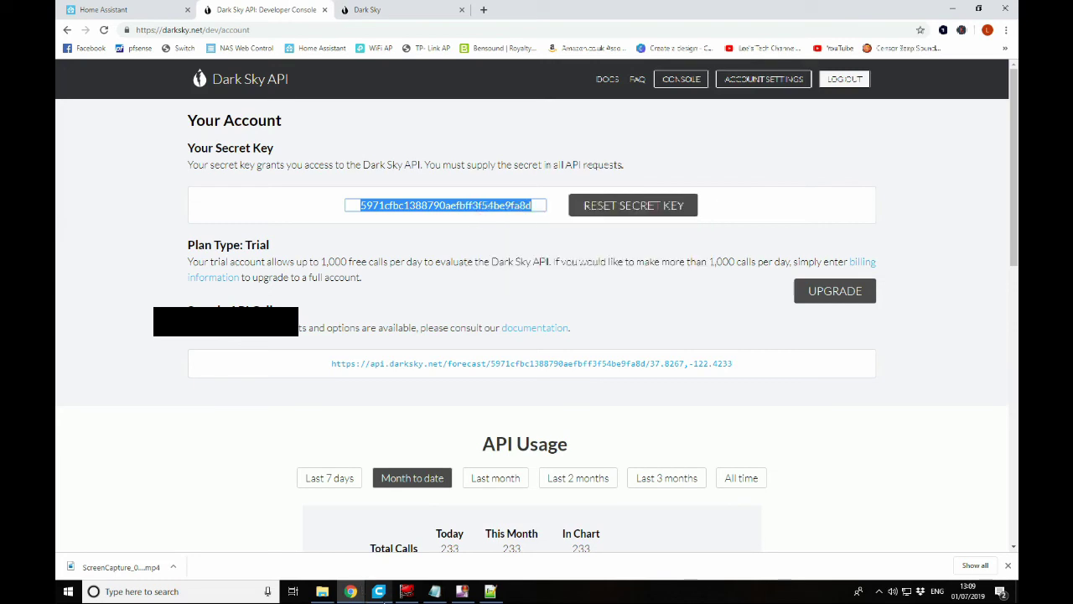
click(491, 591)
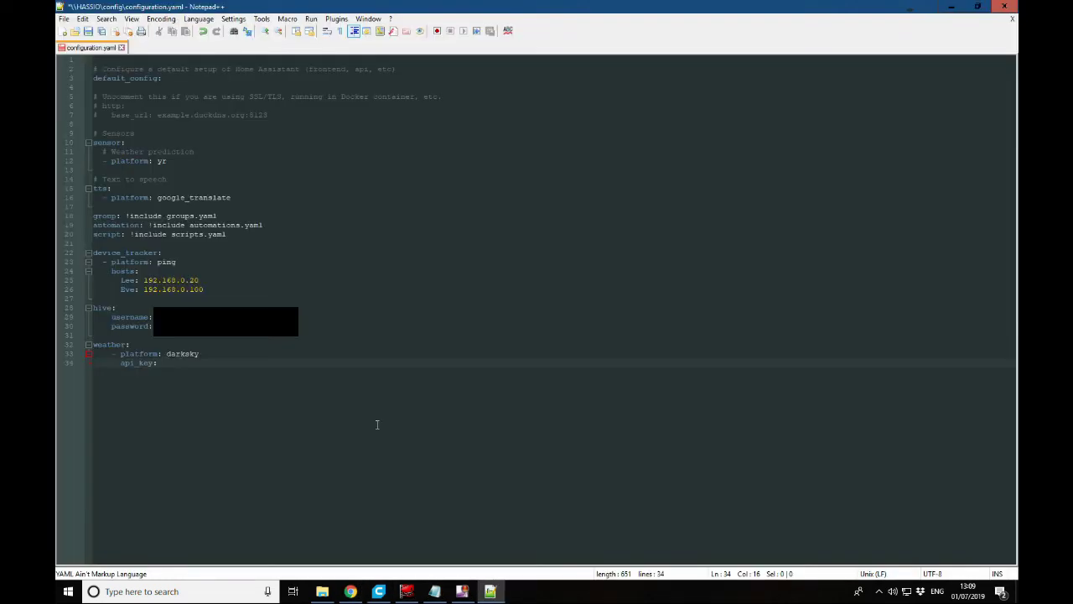
key(ctrl+v)
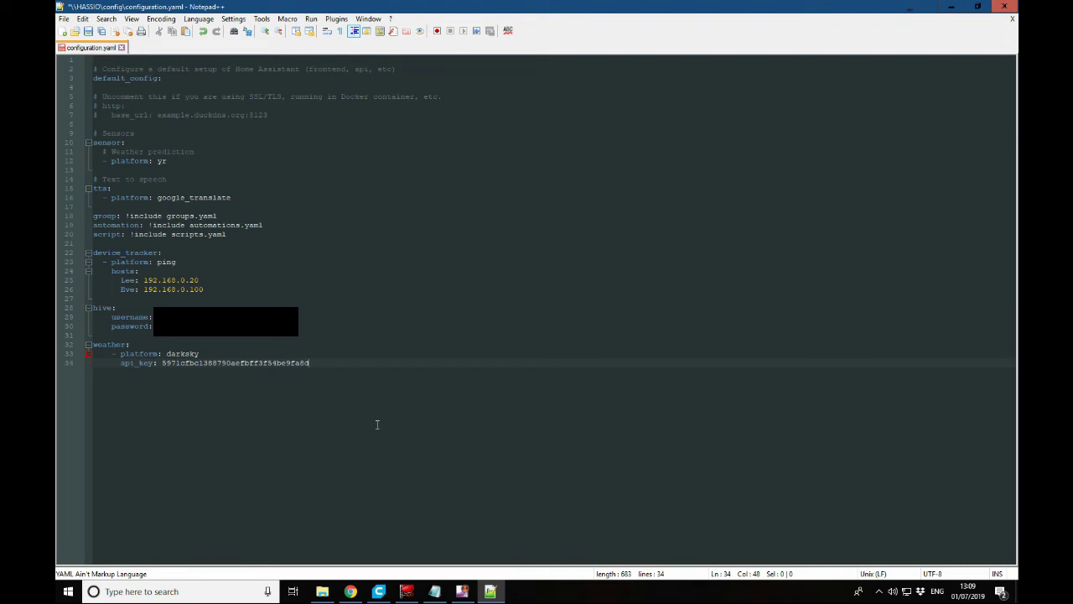
click(87, 33)
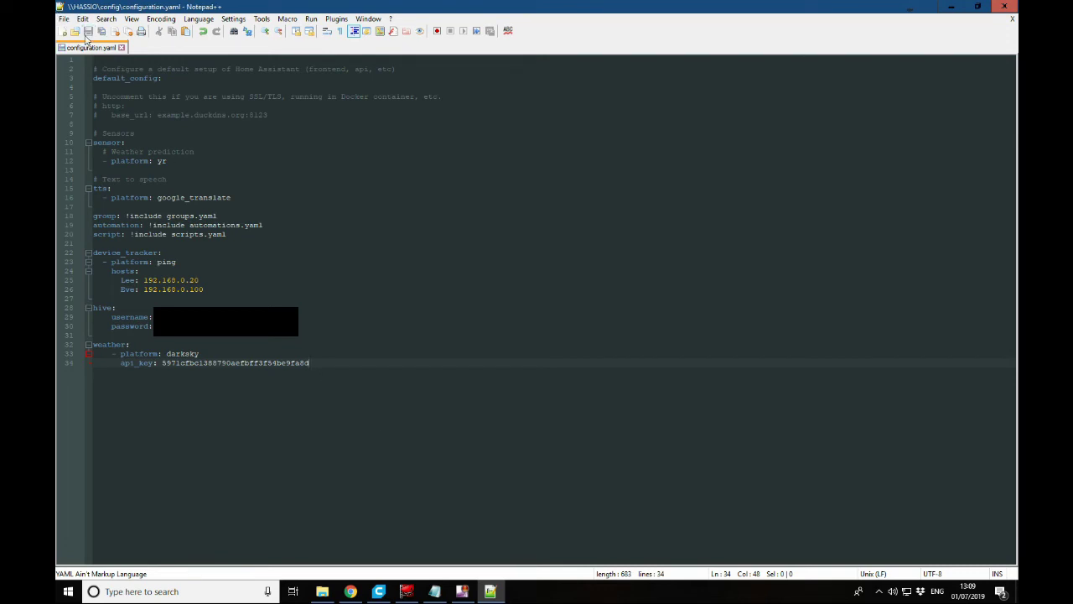
Validate the edited configuration with Check Config under Configuration > General, then go to Hass.io.
click(350, 591)
click(103, 9)
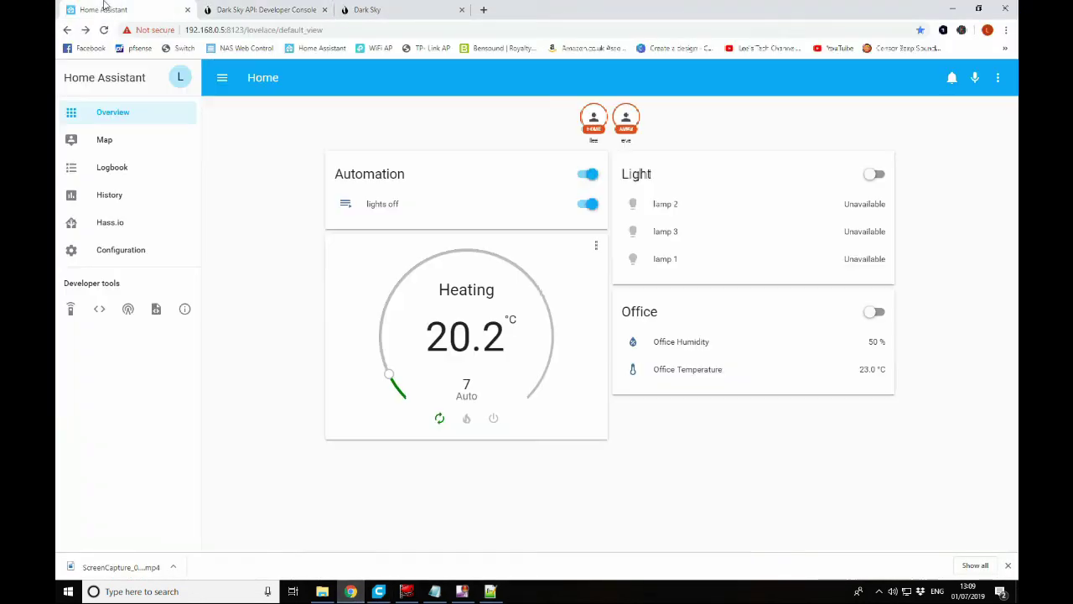
click(137, 262)
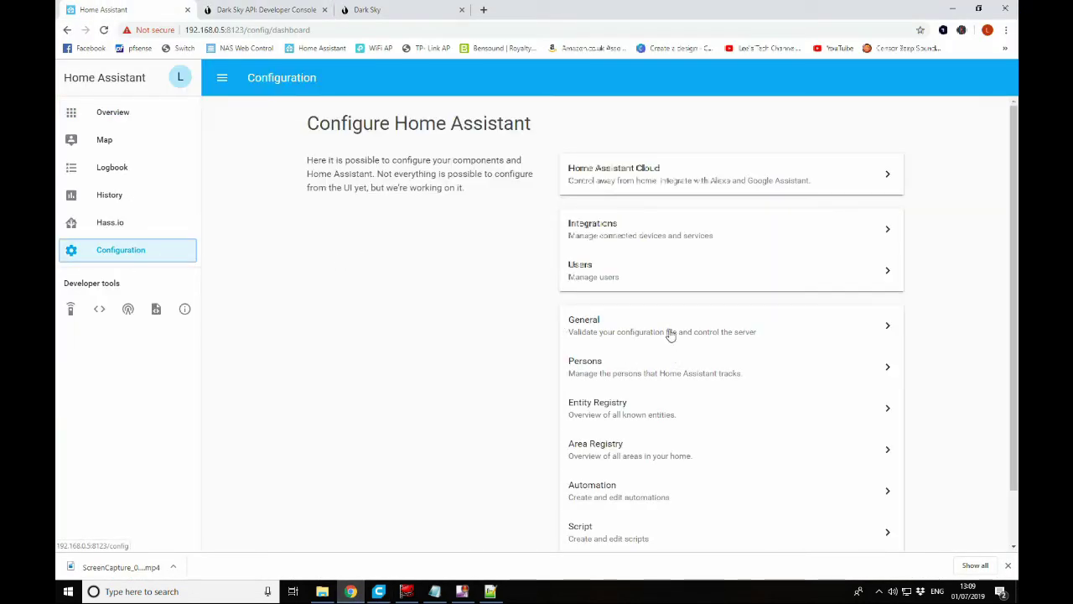
click(669, 333)
scroll(557, 331, down, 4)
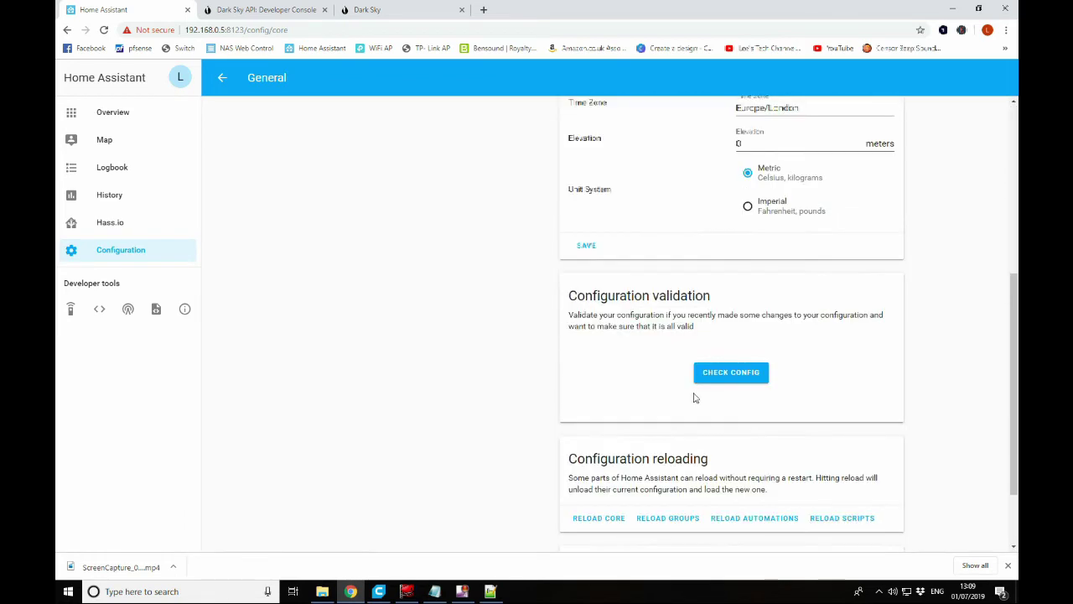
click(735, 380)
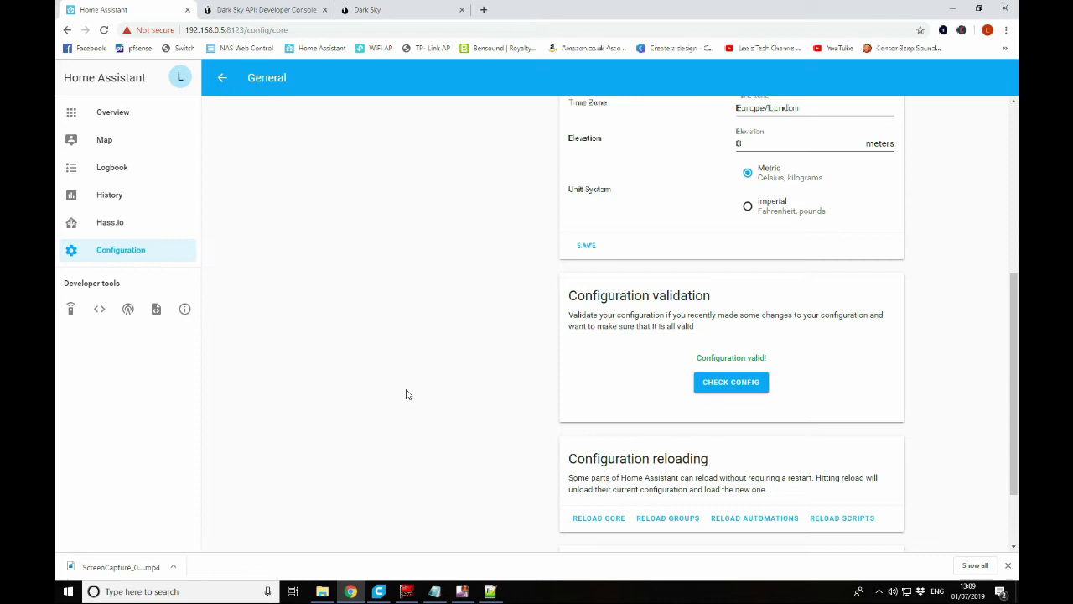
click(132, 231)
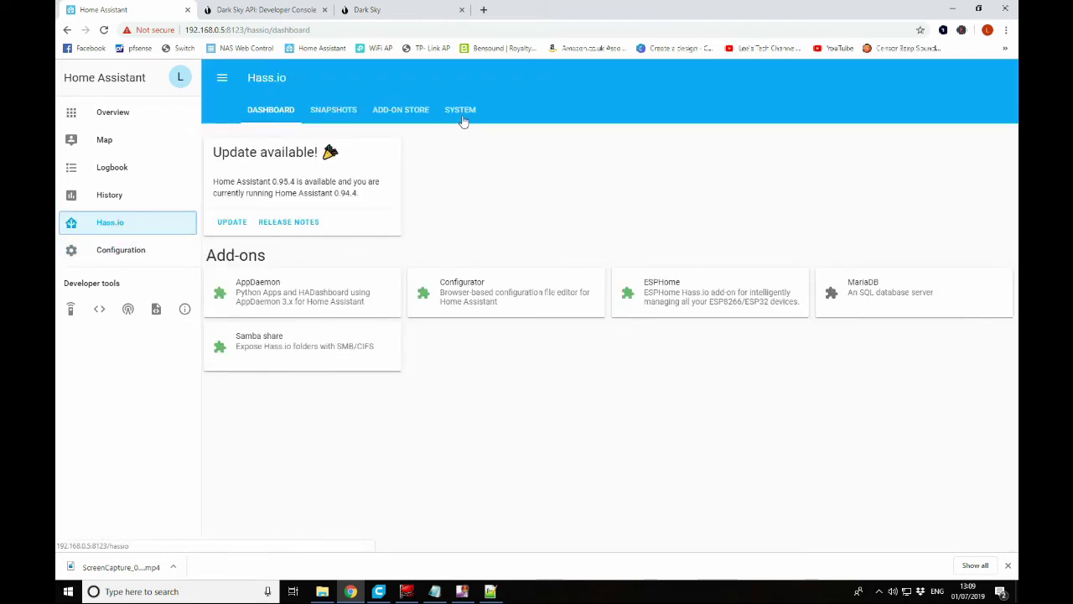
Reboot the host from the Hass.io System tab and return to the Overview dashboard.
click(461, 123)
click(468, 308)
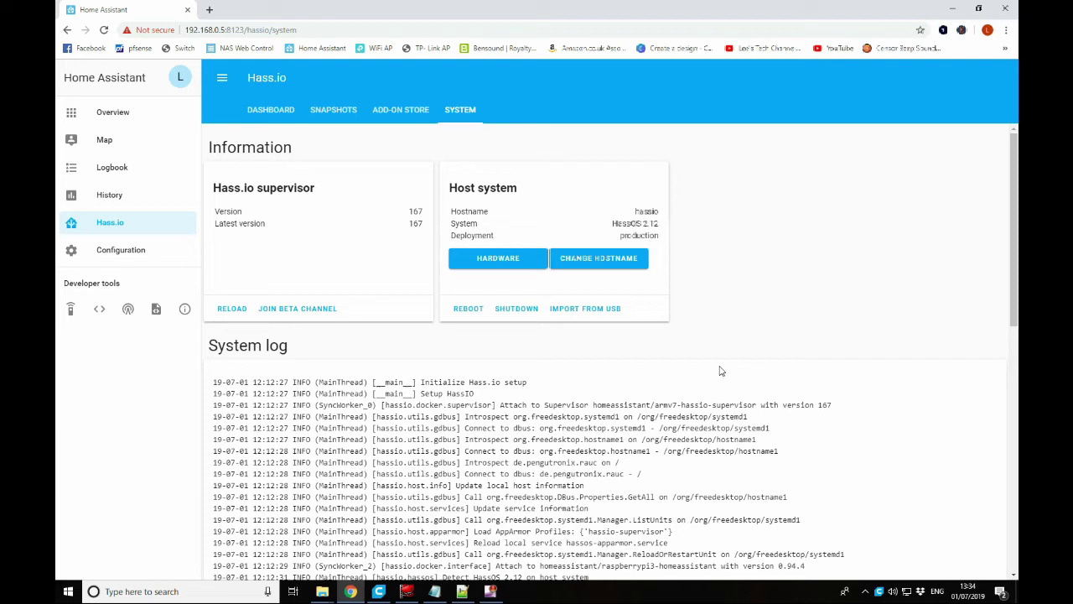
click(149, 113)
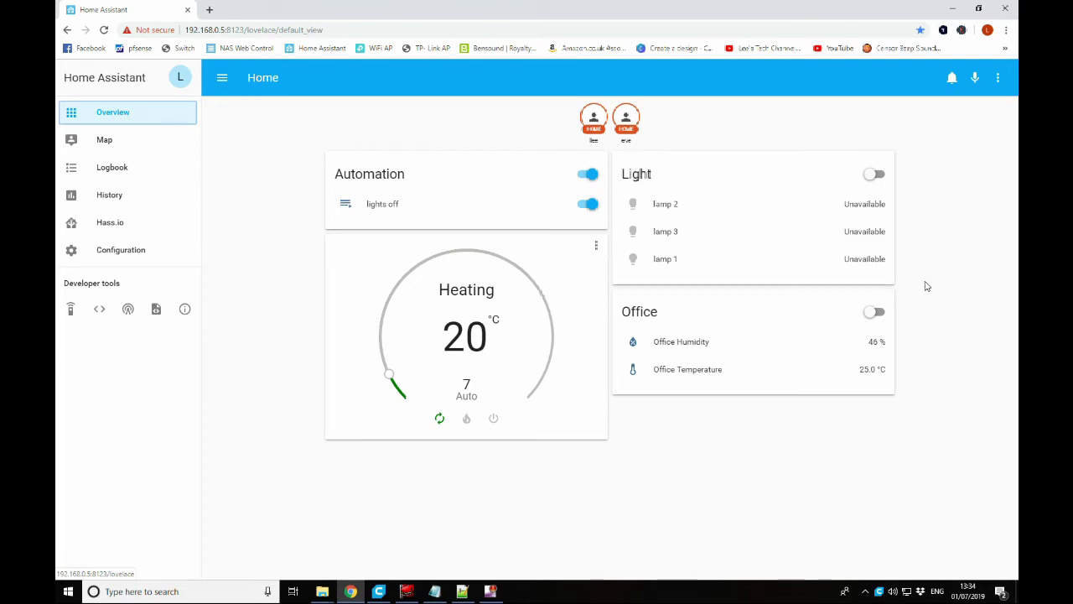
Switch the Home dashboard into Configure UI mode and open its Raw config editor.
click(999, 78)
click(979, 117)
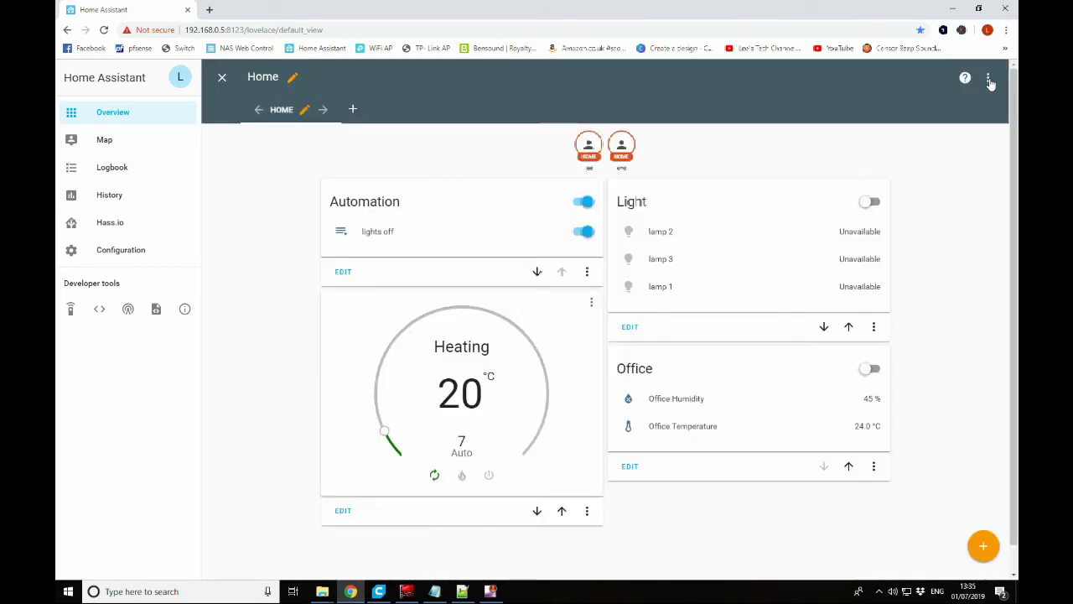
click(990, 80)
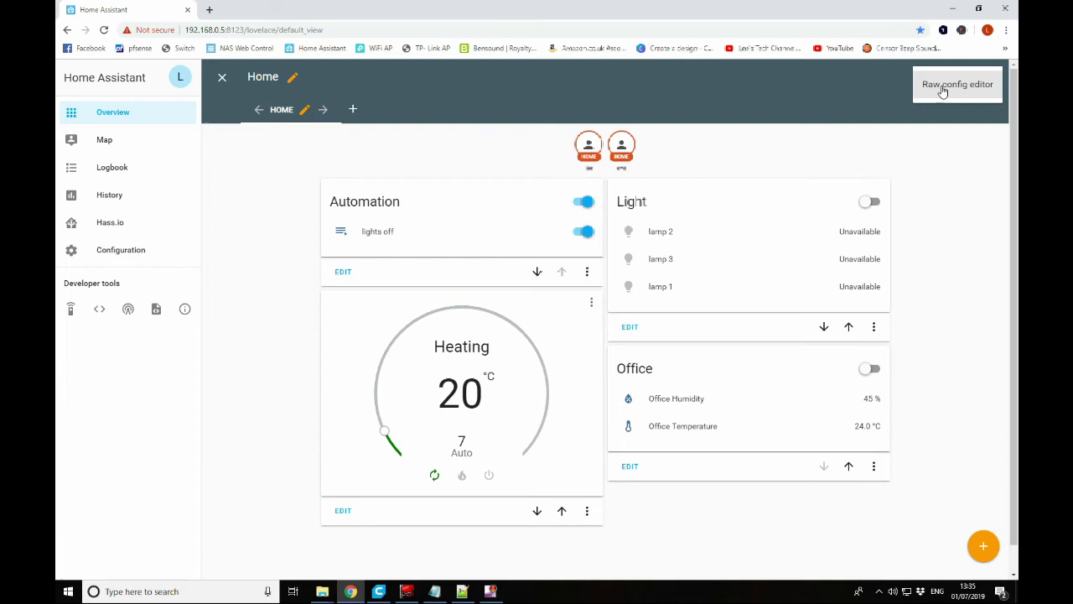
click(943, 89)
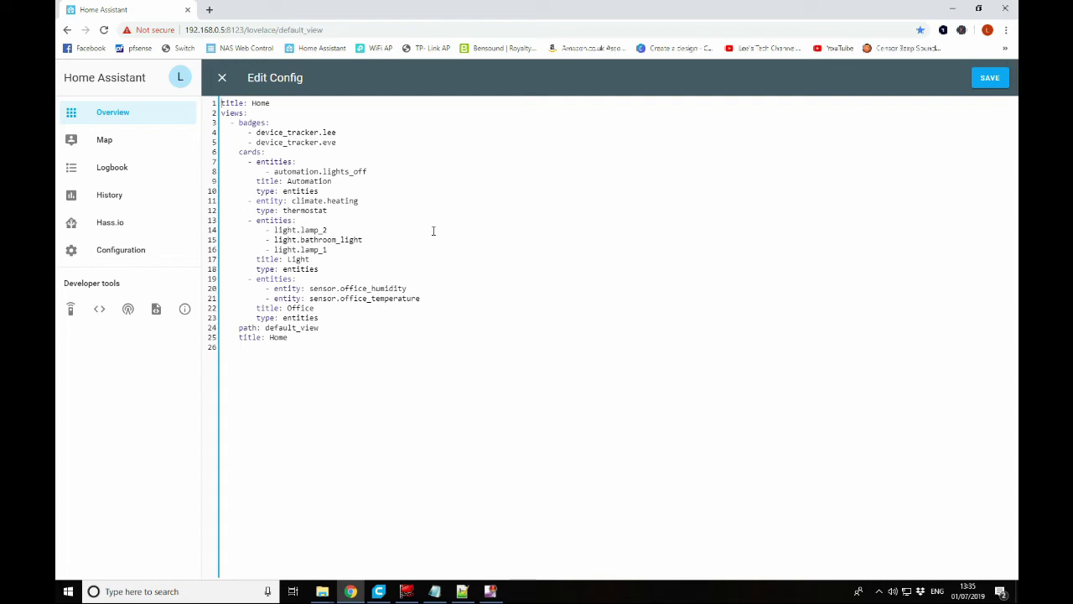
Begin a new card entry with an entity line at the end of the dashboard YAML.
click(317, 341)
key(Return)
key(Return)
text(- entitie)
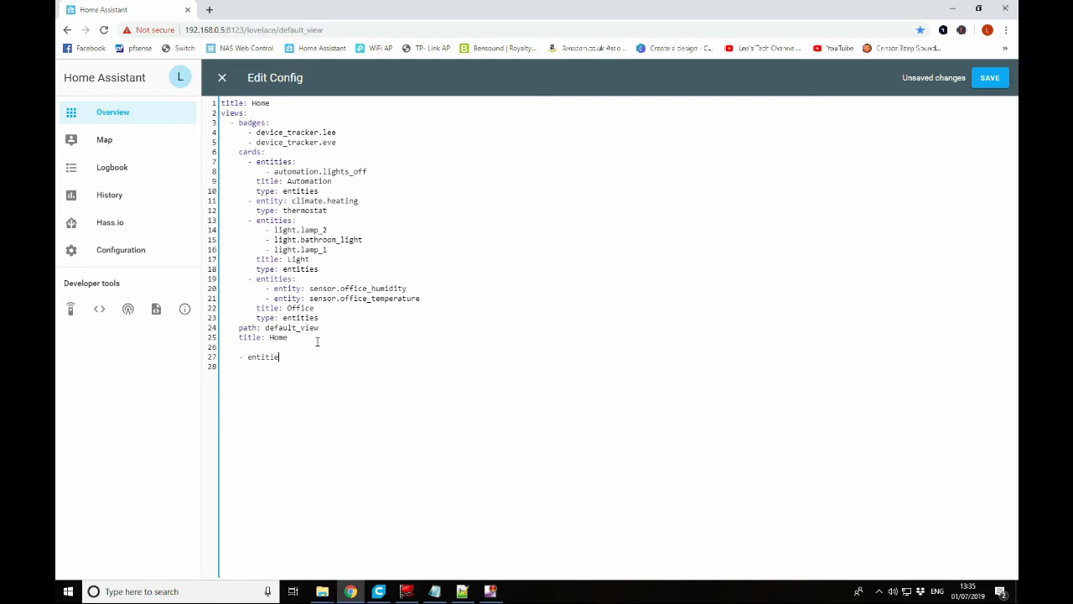
key(BackSpace)
Set the card's entity to weather.dark_sky and type to weather-forecast, then save.
key(BackSpace)
key(BackSpace)
text(ty: darksky)
key(Return)
click(316, 356)
key(BackSpace)
key(BackSpace)
key(BackSpace)
key(BackSpace)
key(BackSpace)
key(BackSpace)
key(BackSpace)
text(weather.dark_sky)
key(Return)
text(type: wae)
key(BackSpace)
key(BackSpace)
text(eather-for)
text(cast)
text(e)
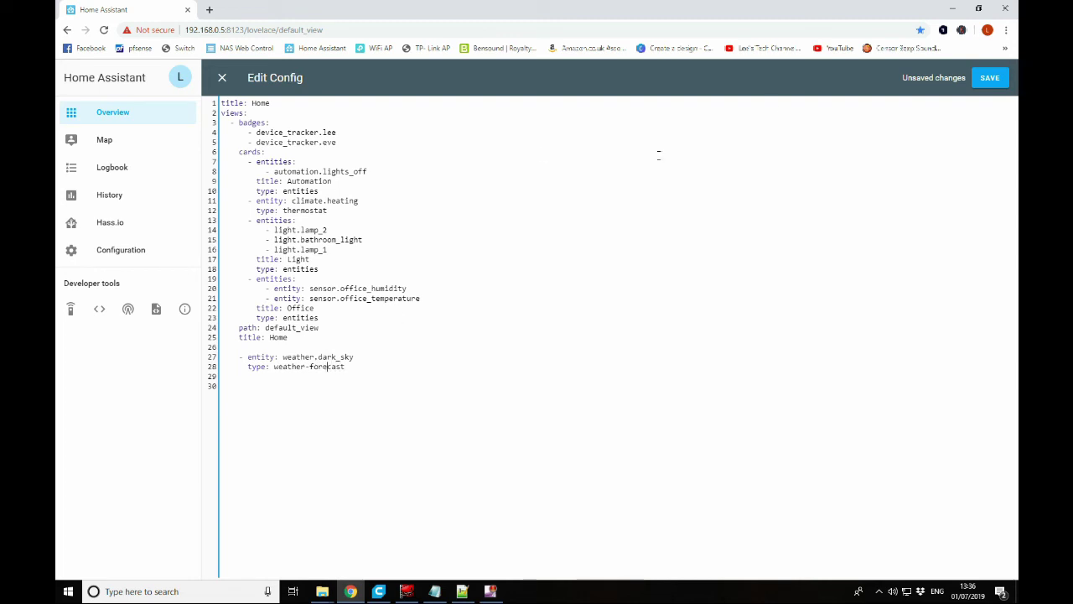
click(996, 76)
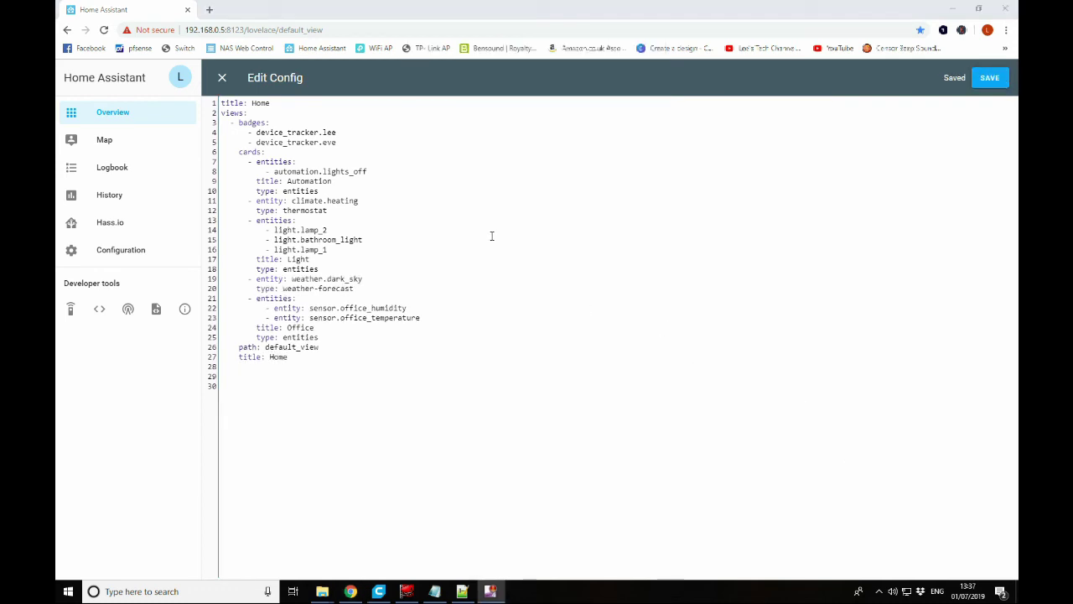
Exit the raw editor and edit mode, then view and close the Dark Sky weather details.
click(225, 80)
click(224, 79)
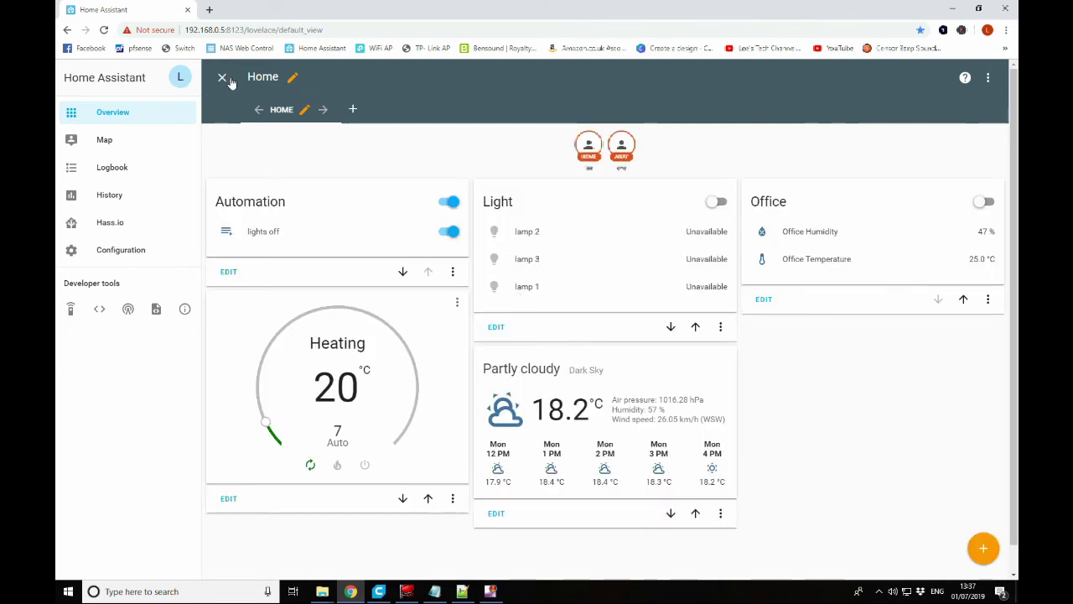
click(221, 80)
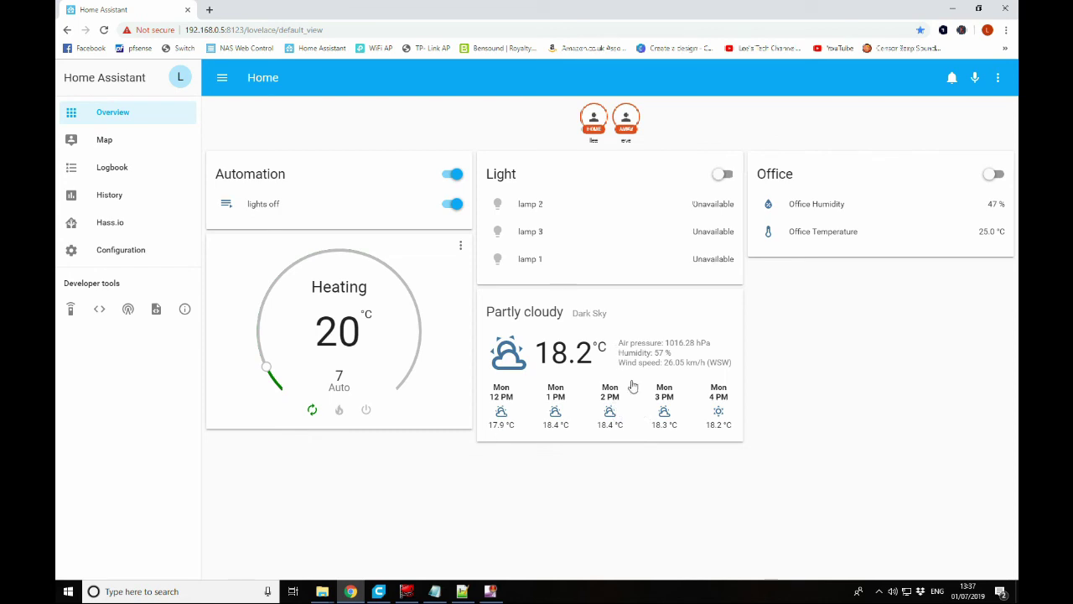
click(655, 332)
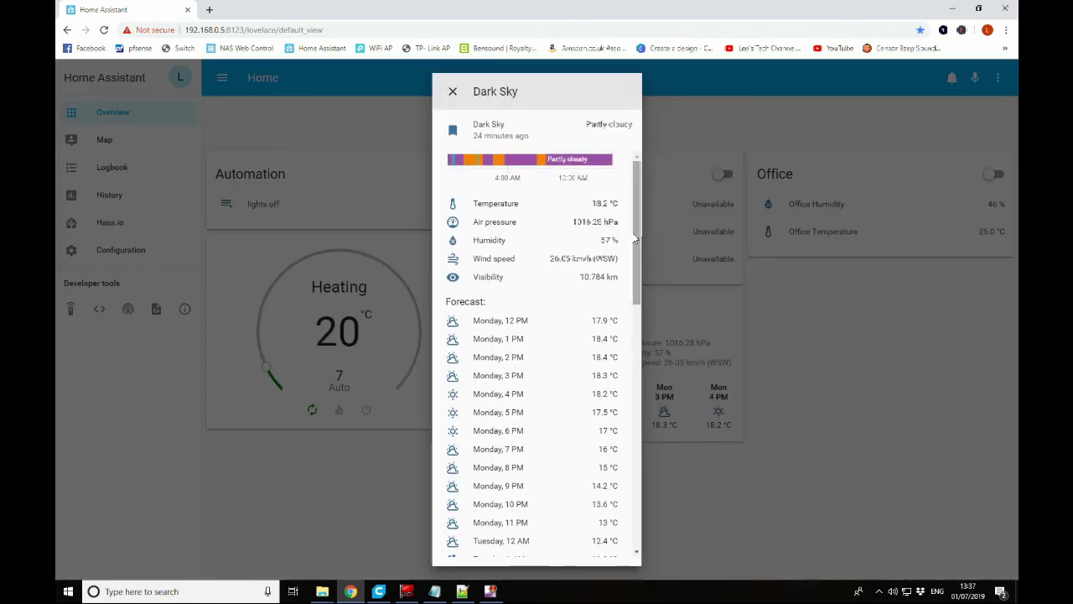
drag(636, 240, 659, 189)
click(796, 340)
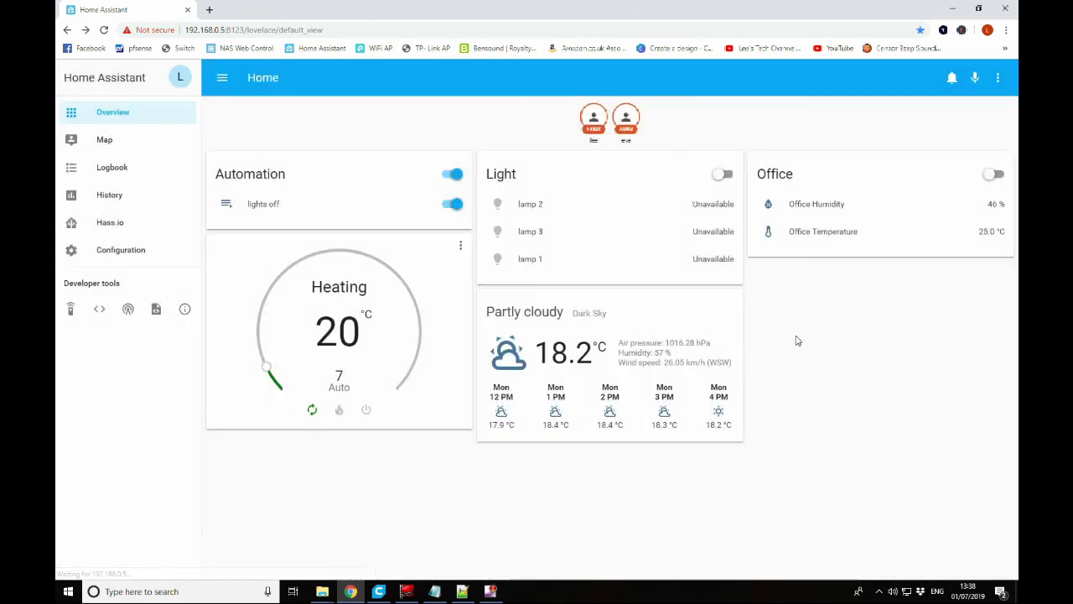